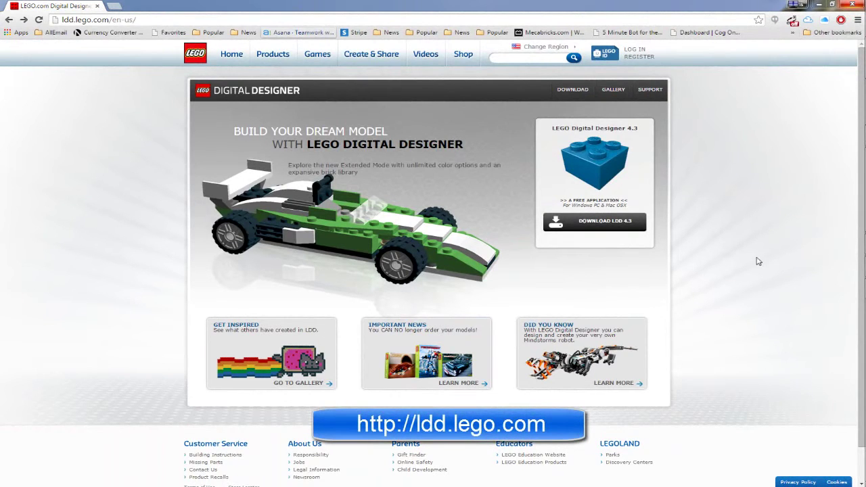
Step: Download the Windows PC installer of LEGO Digital Designer 4.3 from the LDD download page
click(608, 226)
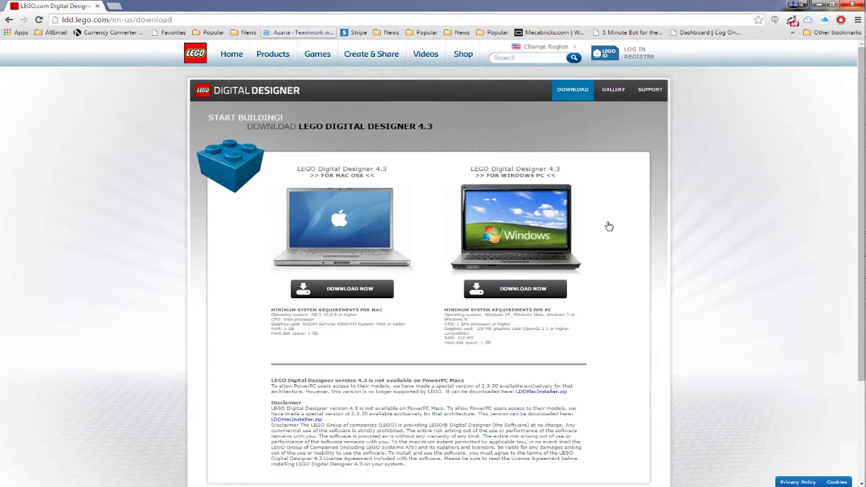
click(545, 295)
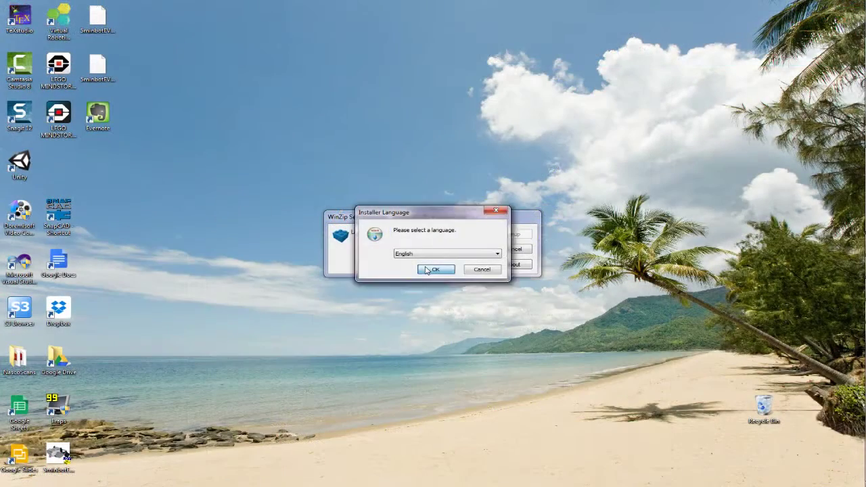
Step: Confirm English, accept the licence, skip the quick launch shortcut and start installing LDD
click(427, 270)
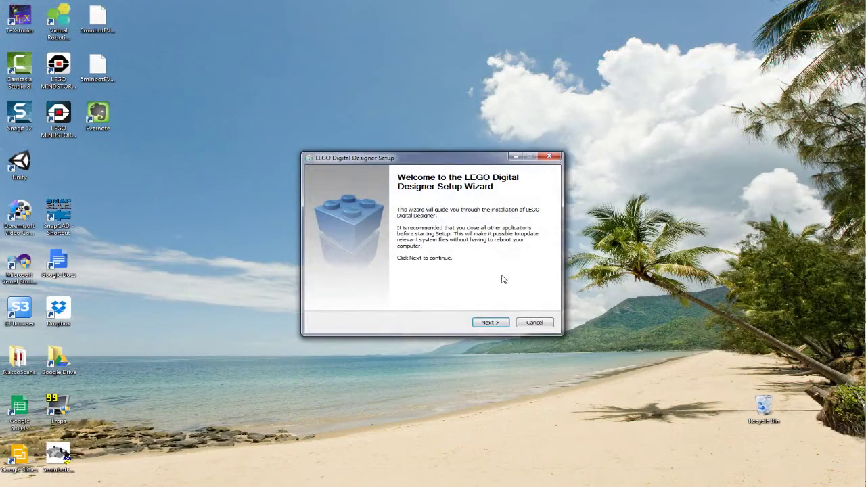
click(489, 323)
click(362, 302)
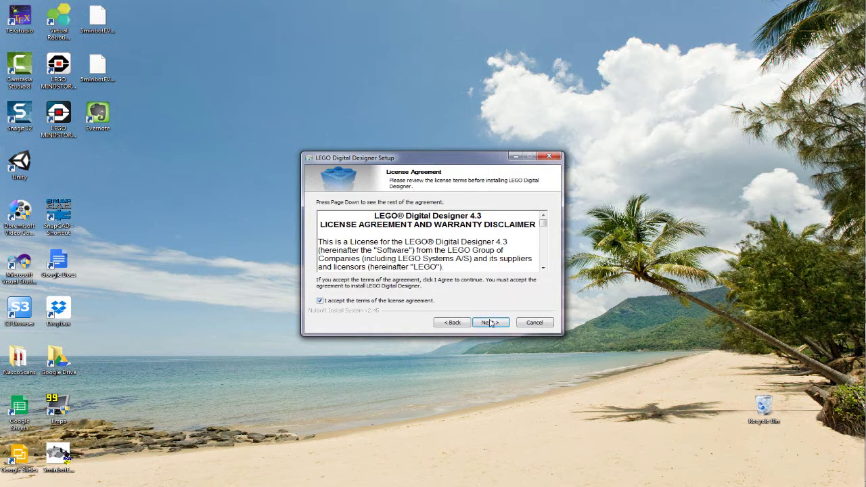
click(491, 323)
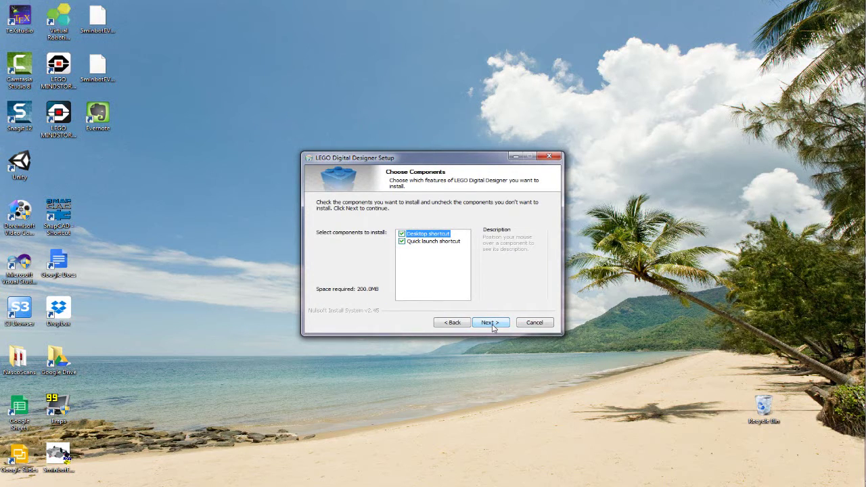
click(441, 242)
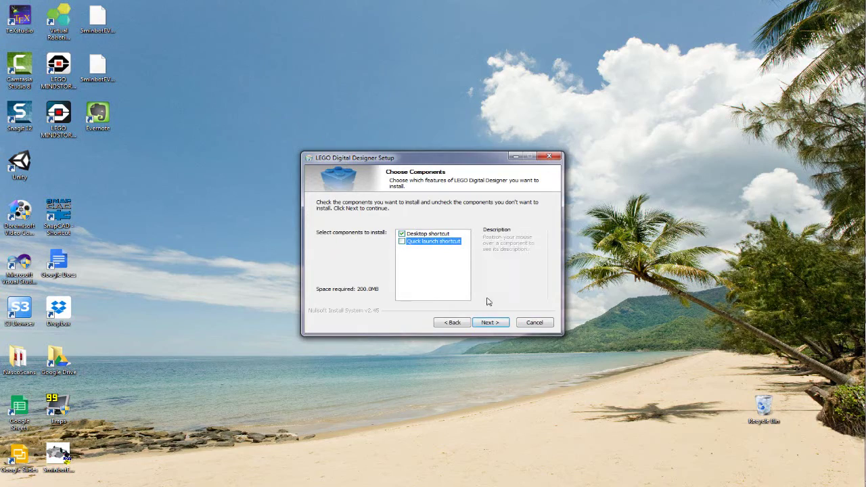
click(491, 323)
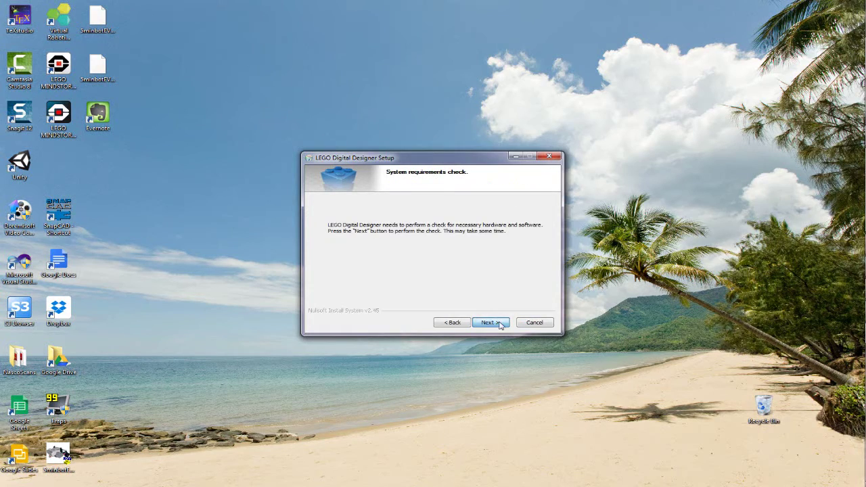
click(492, 323)
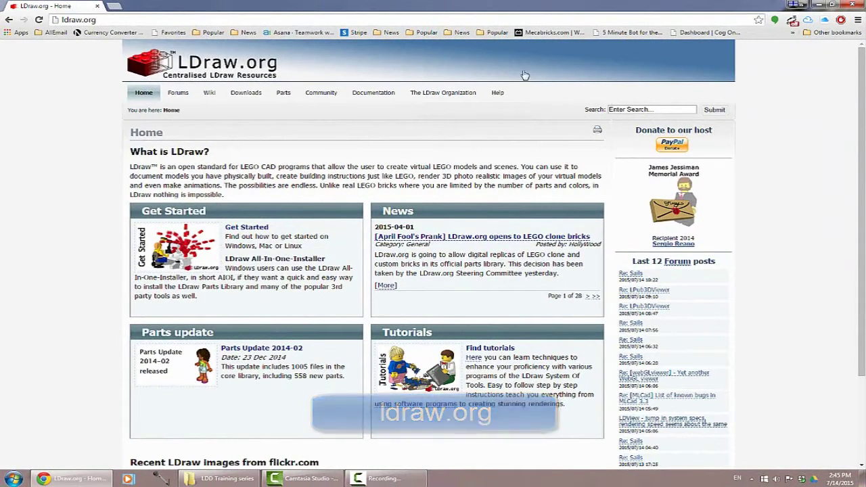
Step: Download LDraw_AIOI_2014-02_setup_32bit.zip from the ldraw.org Downloads page
mouse_move(247, 95)
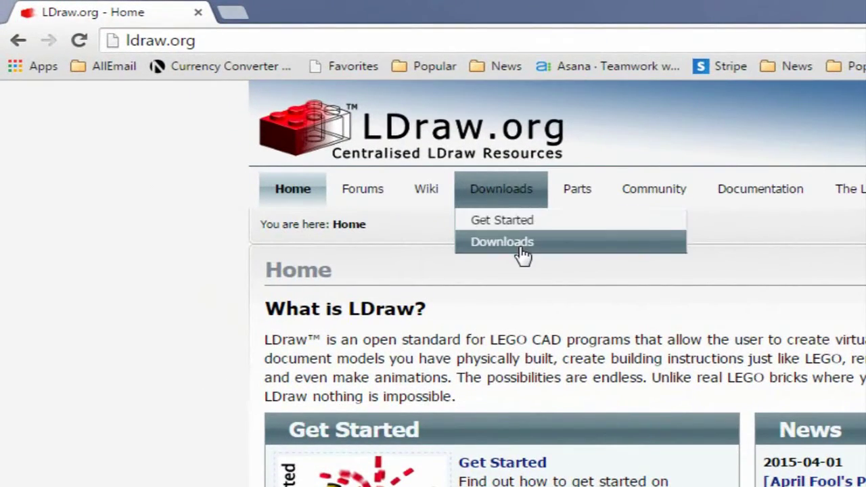
click(523, 256)
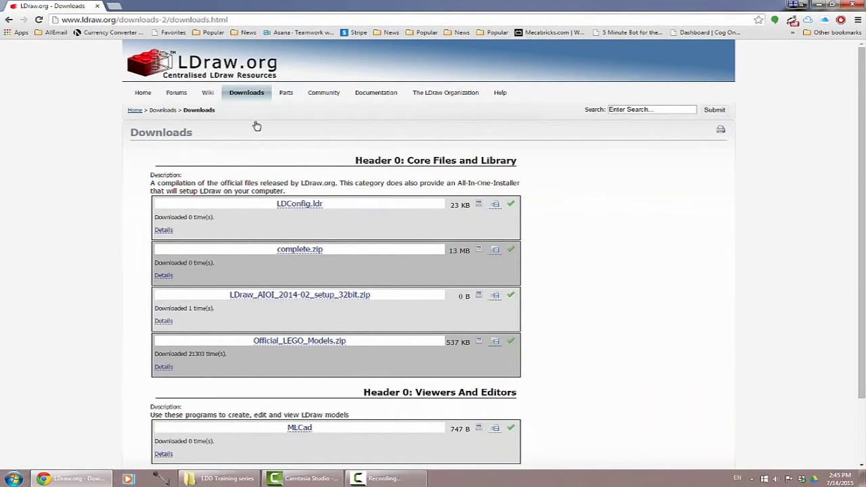
scroll(256, 126, down, 2)
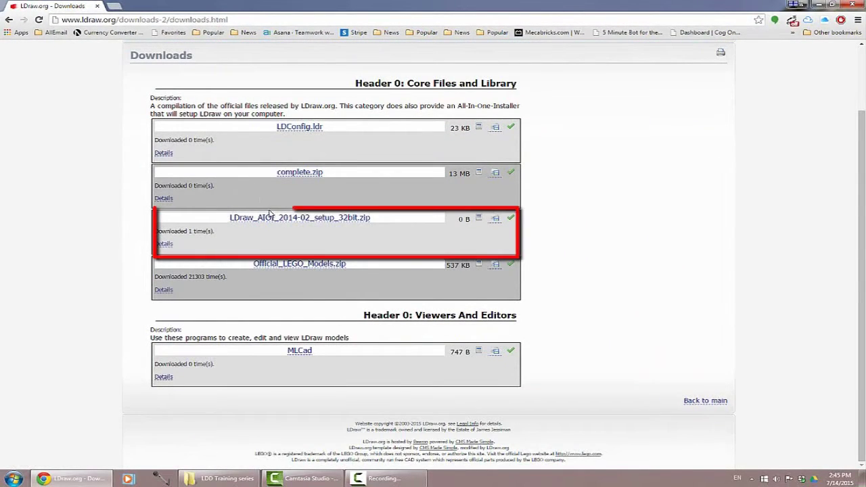
click(315, 218)
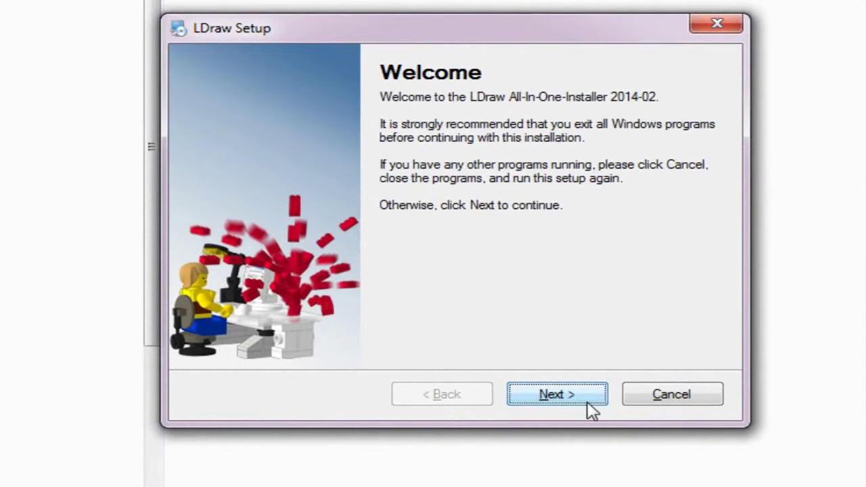
Step: Continue past the welcome and uninstall notices and agree to the LDraw licence terms
click(588, 400)
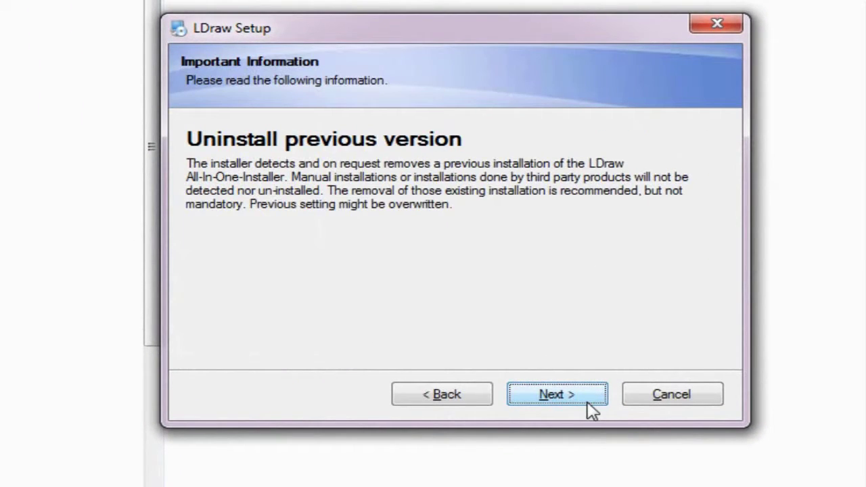
click(586, 403)
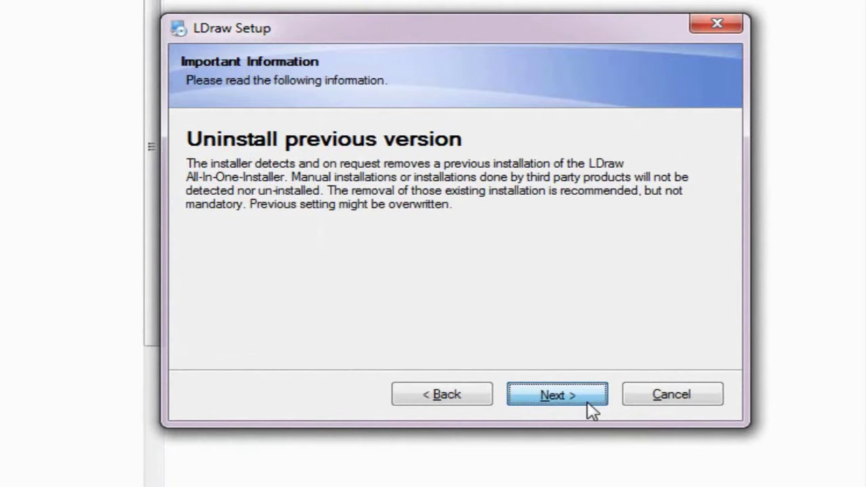
click(587, 404)
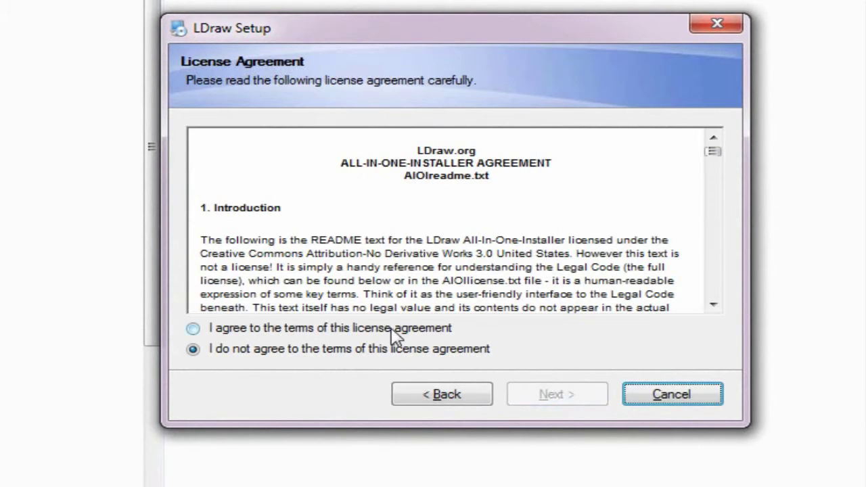
click(395, 331)
click(583, 405)
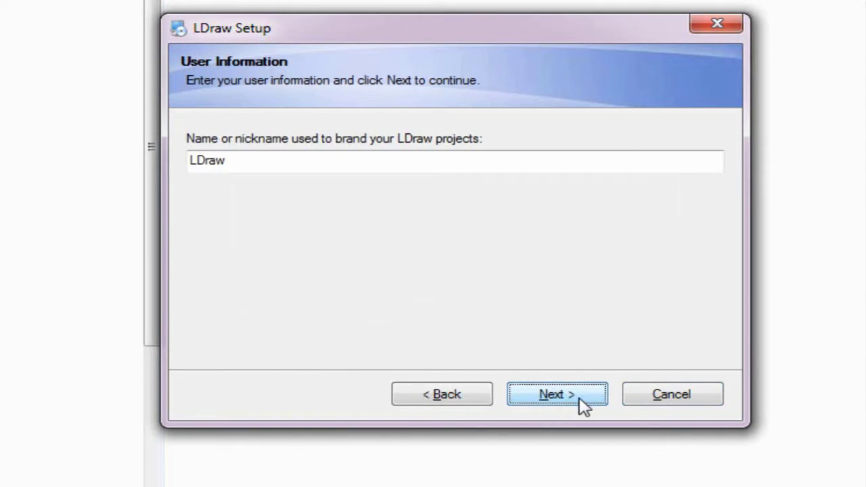
Step: Keep LDraw as the user name and exclude MLCad 3.4 from the packages
click(583, 404)
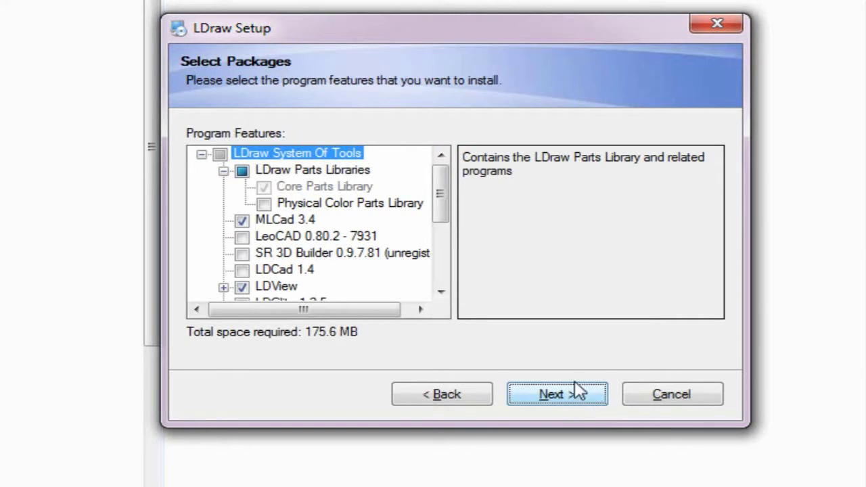
click(314, 175)
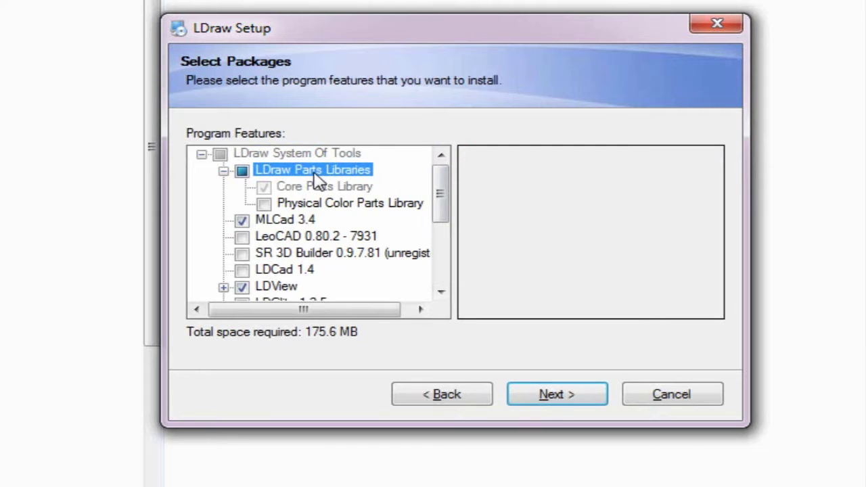
click(269, 220)
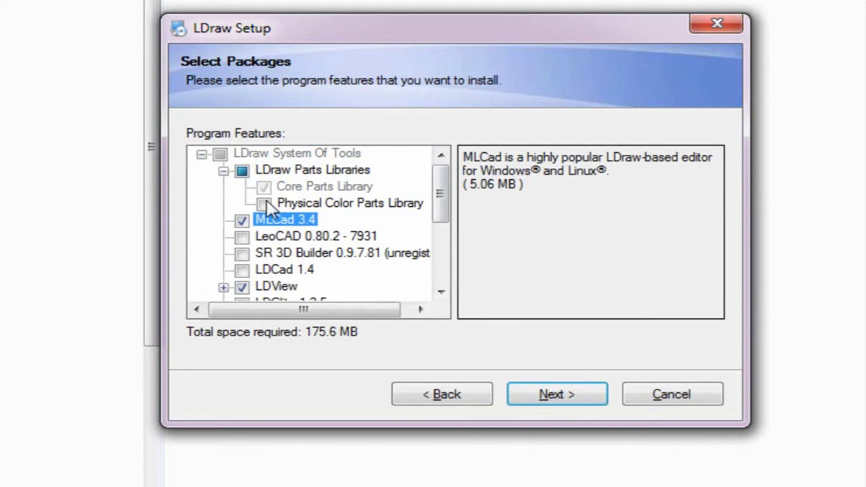
click(242, 221)
drag(440, 212, 435, 245)
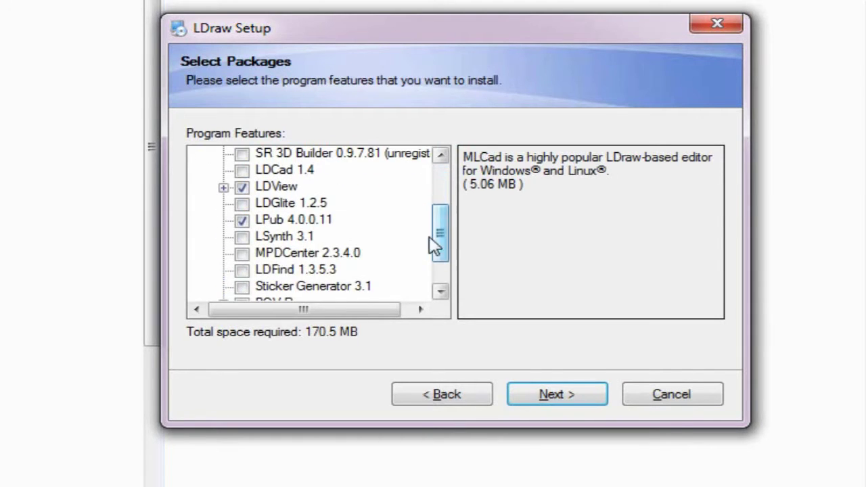
Step: Exclude LPub 4.0.0.11 and Official LEGO Models, leaving LDView selected
click(259, 188)
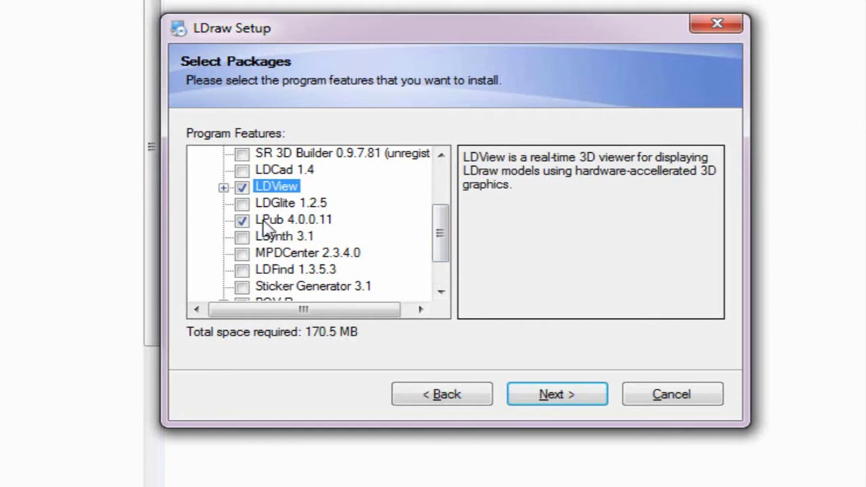
click(265, 226)
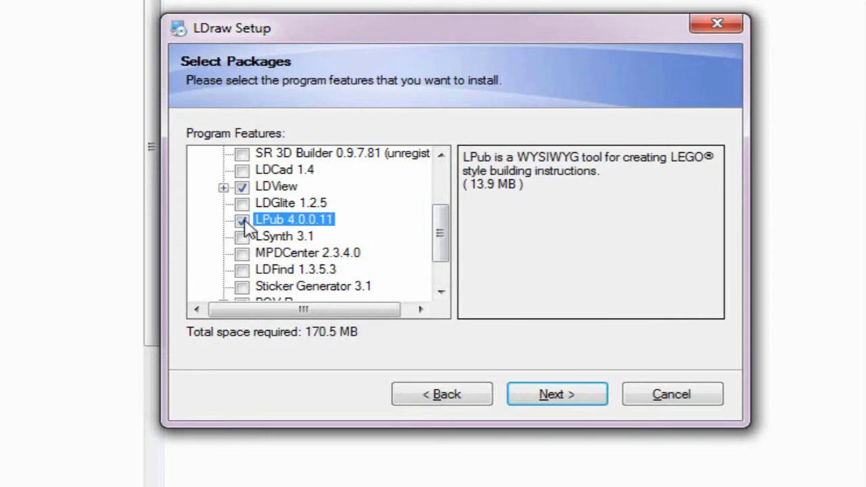
click(242, 220)
drag(438, 230, 437, 253)
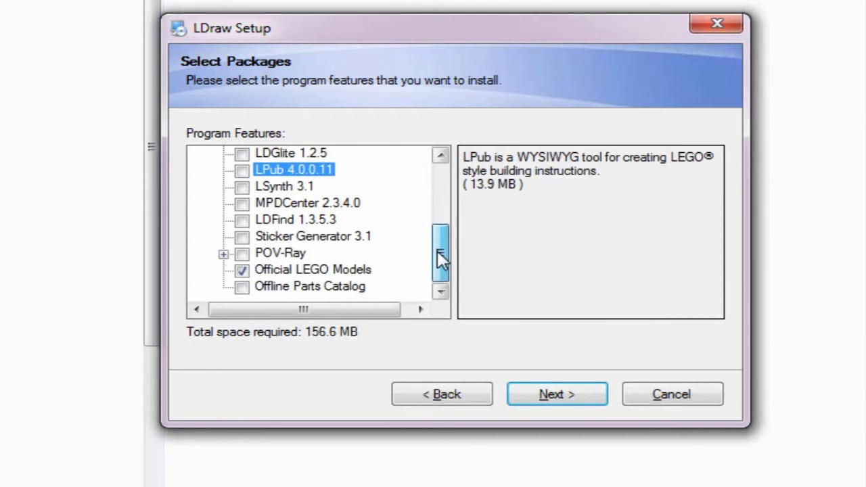
click(293, 272)
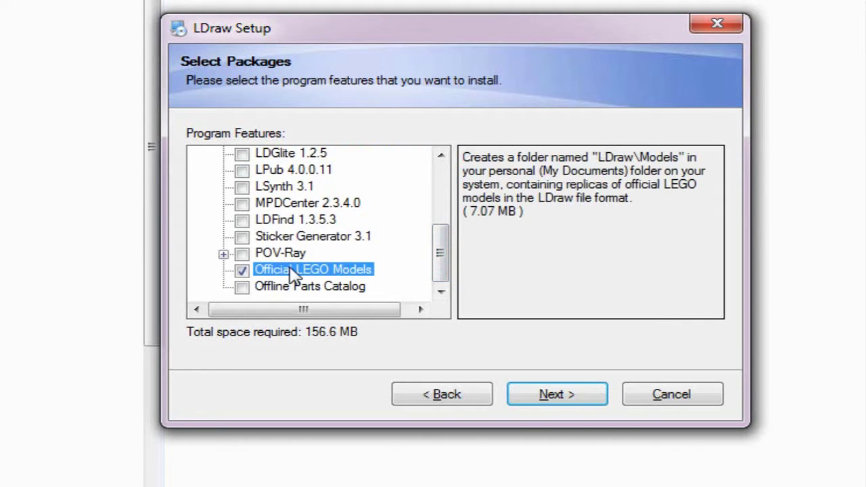
click(243, 271)
Step: Install to C:\Program Files (x86)\LDraw with the LDraw shortcut folder and LDView thumbnails enabled
click(518, 398)
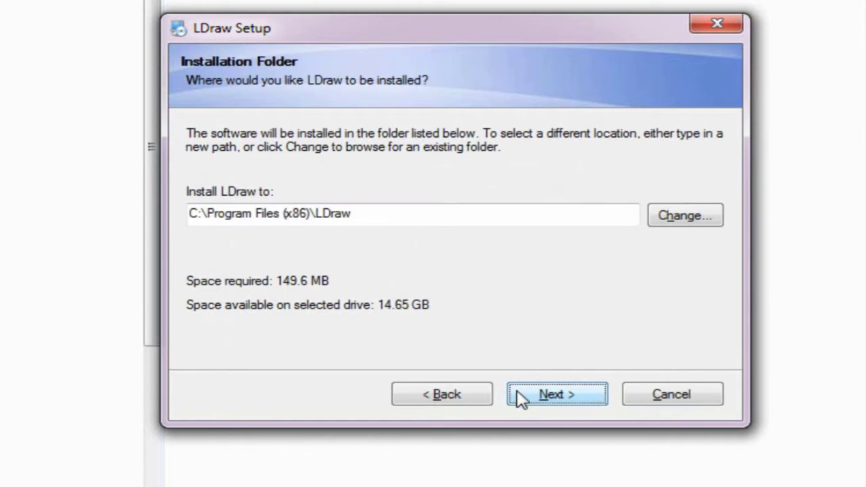
click(519, 398)
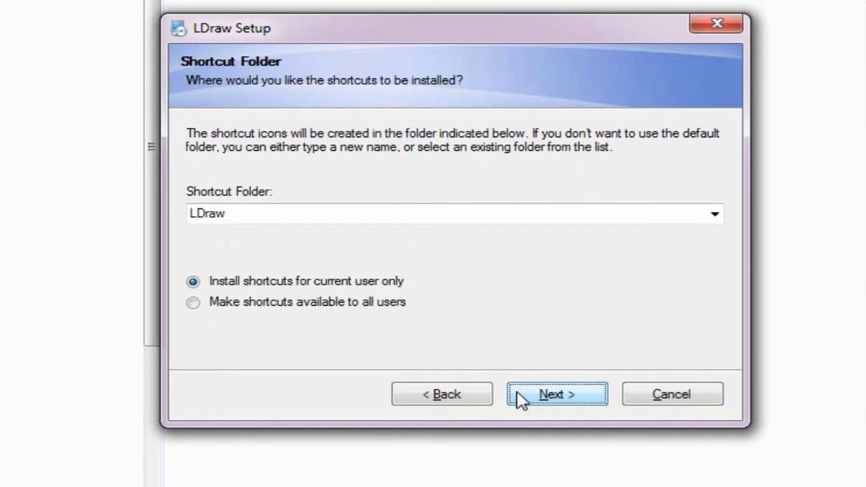
click(519, 398)
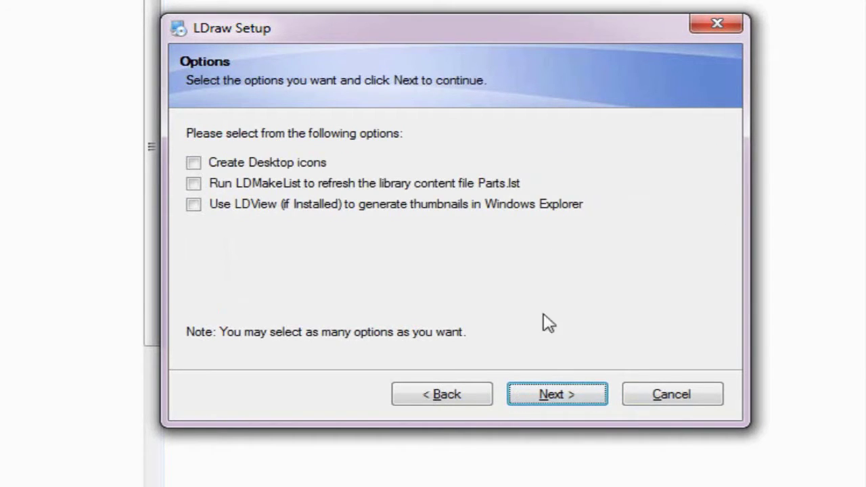
click(193, 205)
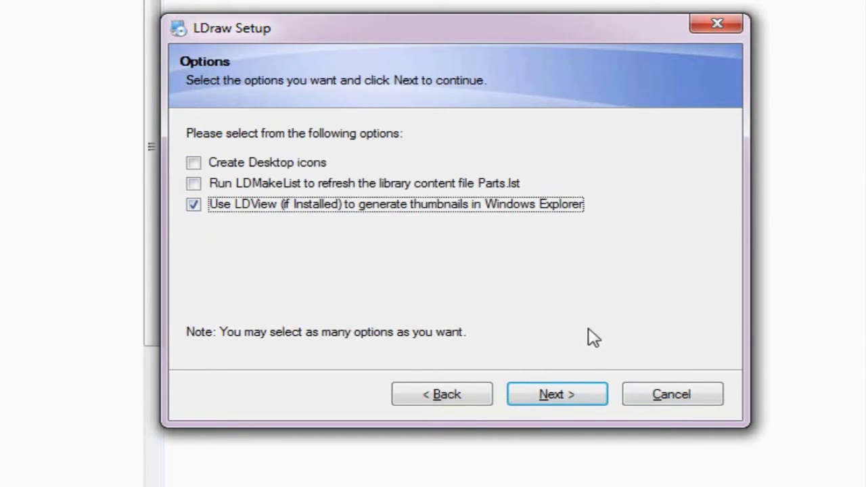
click(570, 400)
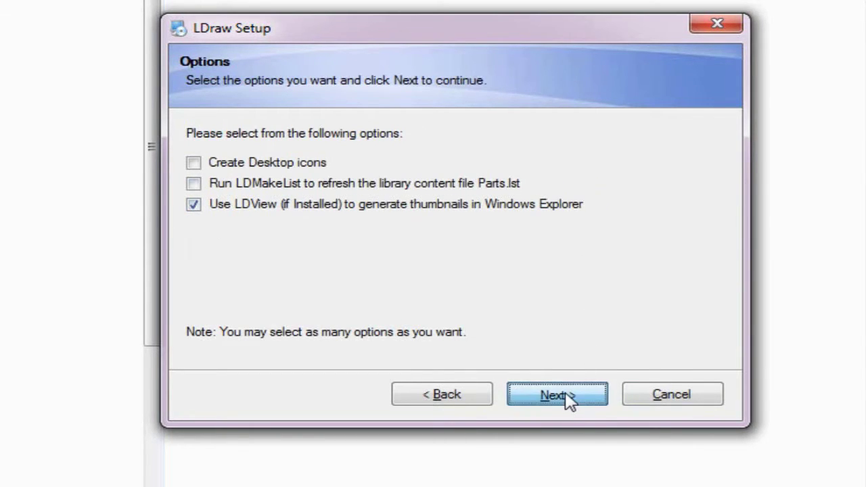
click(571, 399)
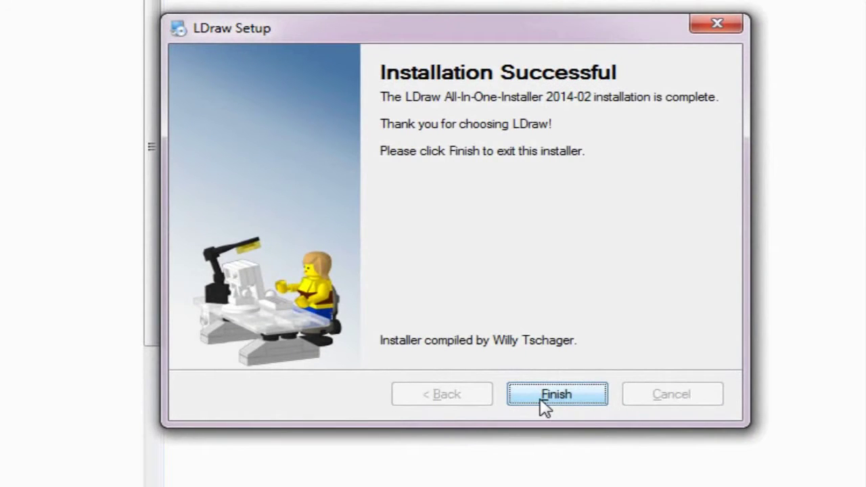
Step: Close the finished installer and rotate the SminBotnew.ldr robot in LDView to view all sides
click(605, 399)
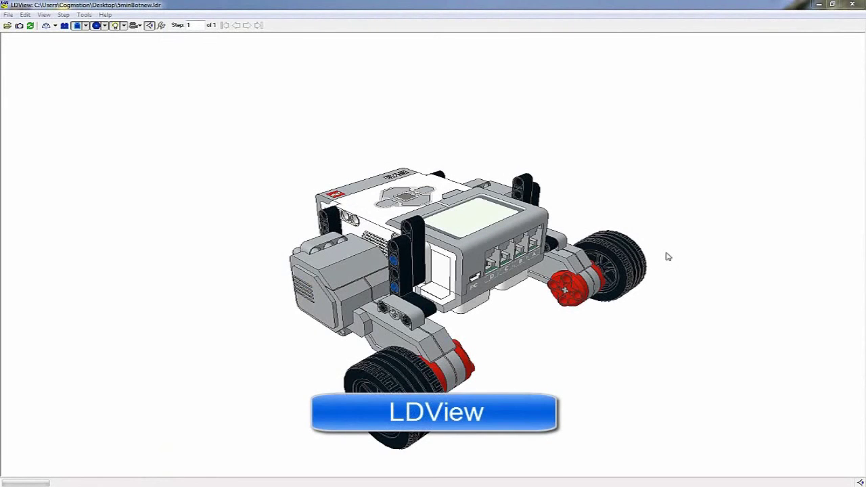
drag(668, 257, 709, 313)
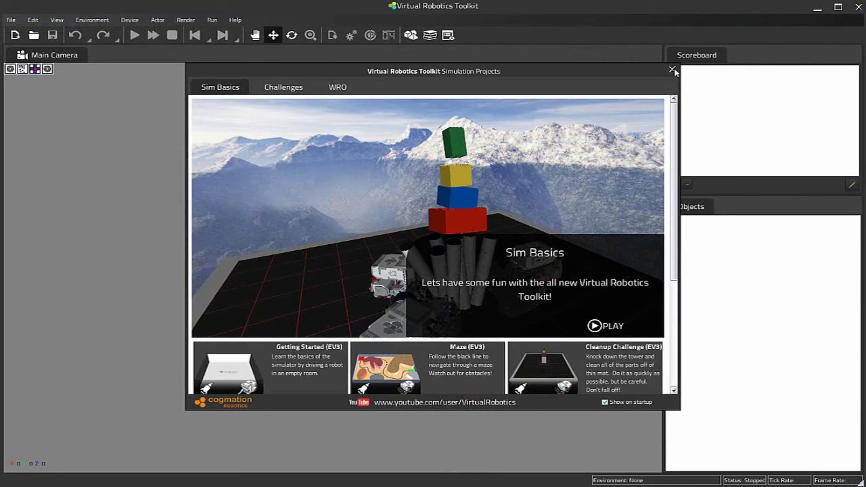
Step: Close Simulation Projects and open File > Preferences on the Path tab with the LDraw path selected
click(672, 70)
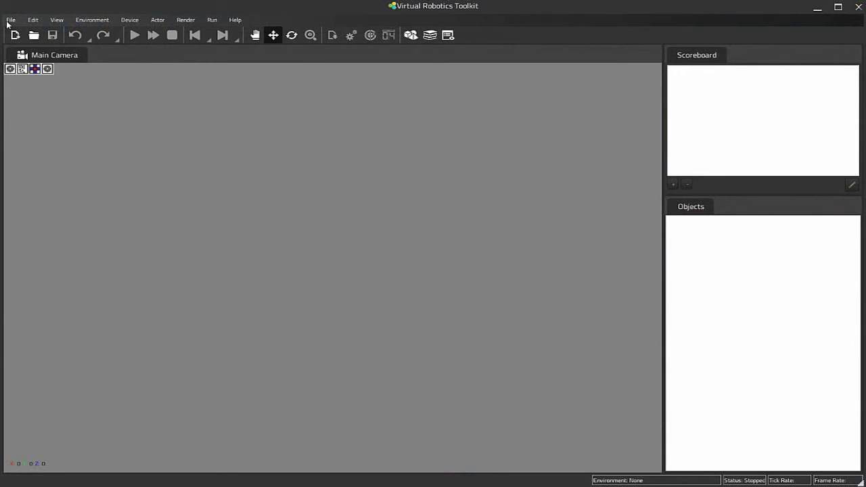
click(9, 21)
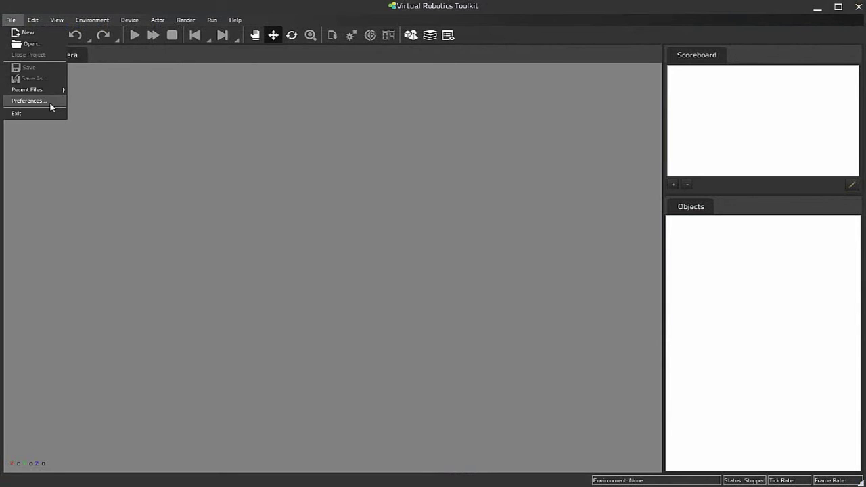
click(30, 101)
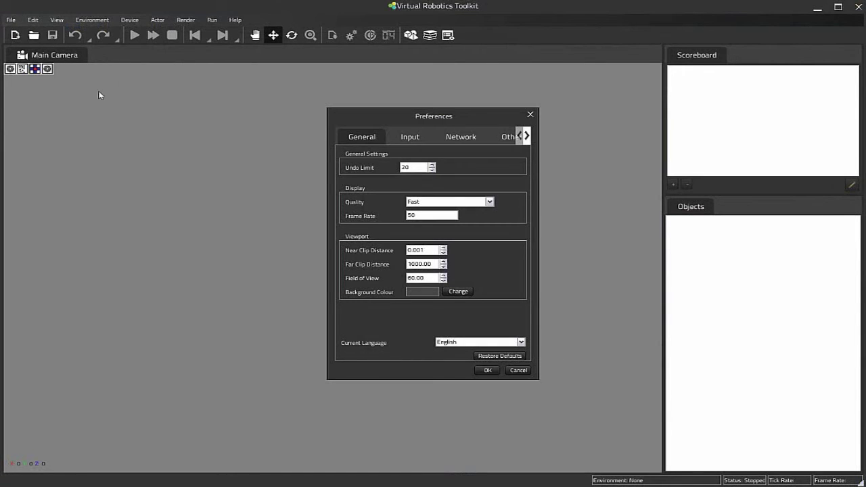
click(527, 136)
click(501, 138)
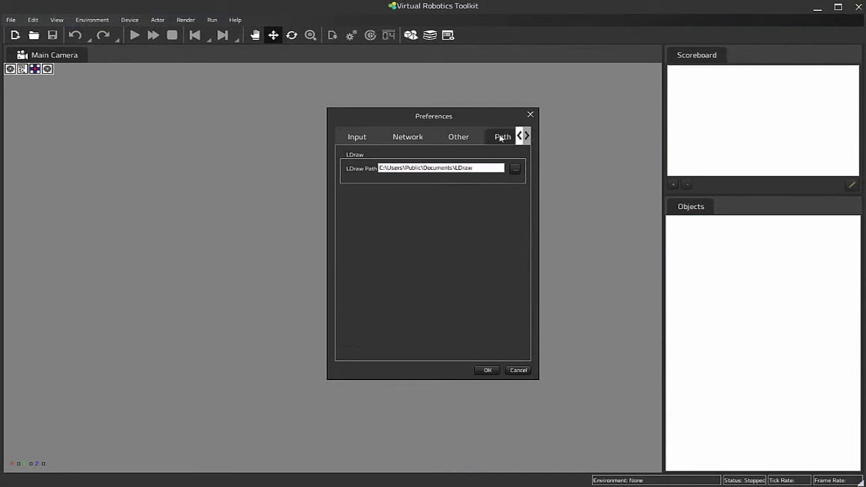
triple_click(479, 168)
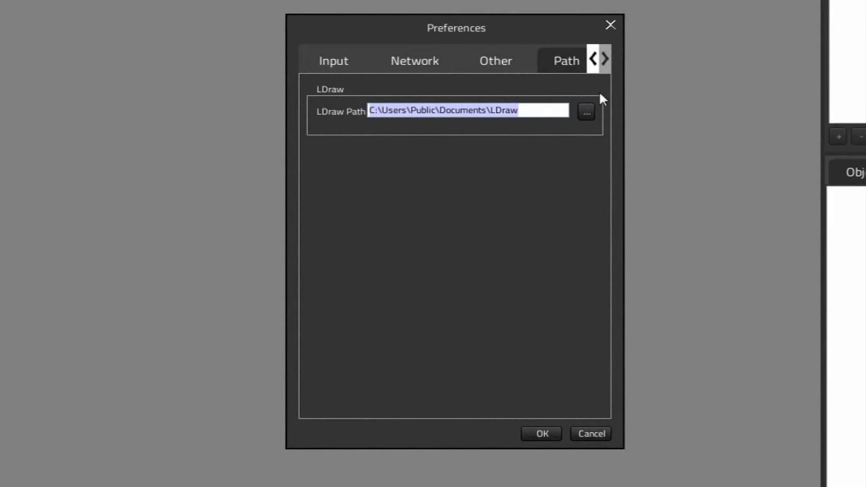
Step: Browse to C:\Users\Public\Documents\LDraw as the LDraw library folder and save the preferences
click(589, 114)
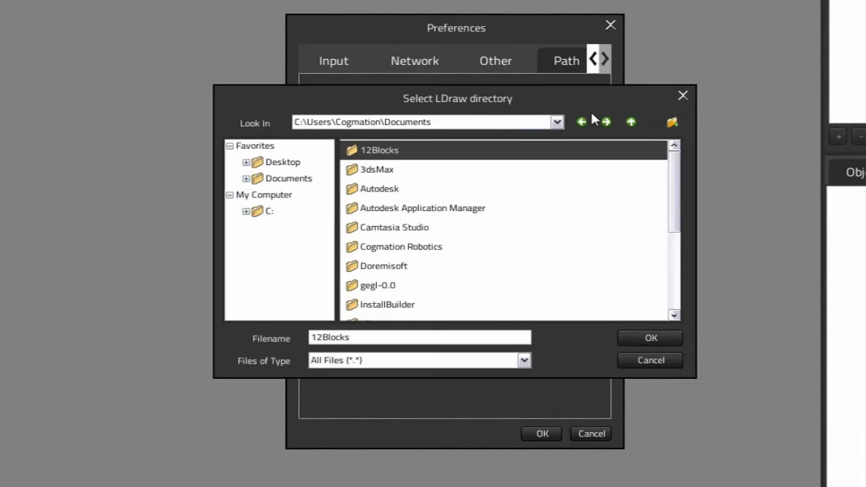
click(271, 212)
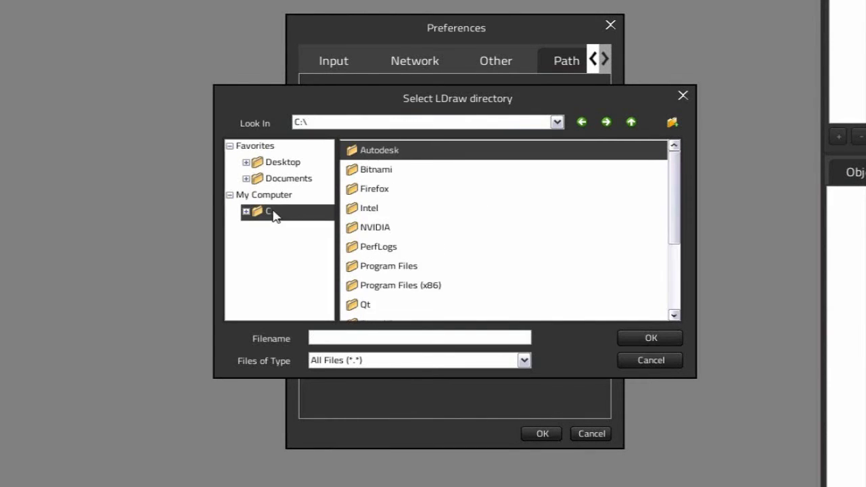
drag(676, 188, 656, 266)
click(449, 278)
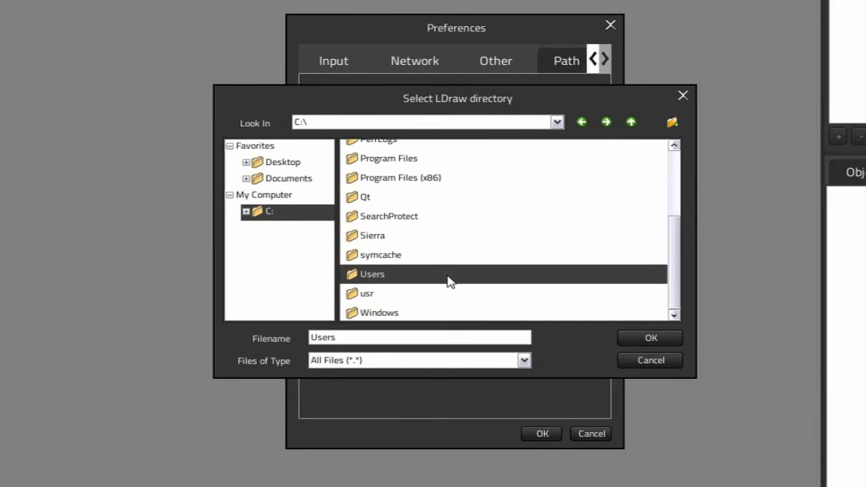
double_click(449, 279)
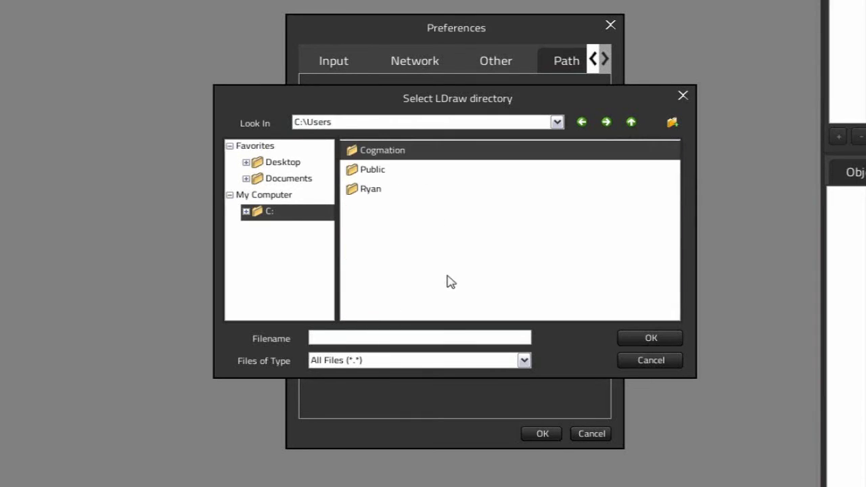
double_click(389, 172)
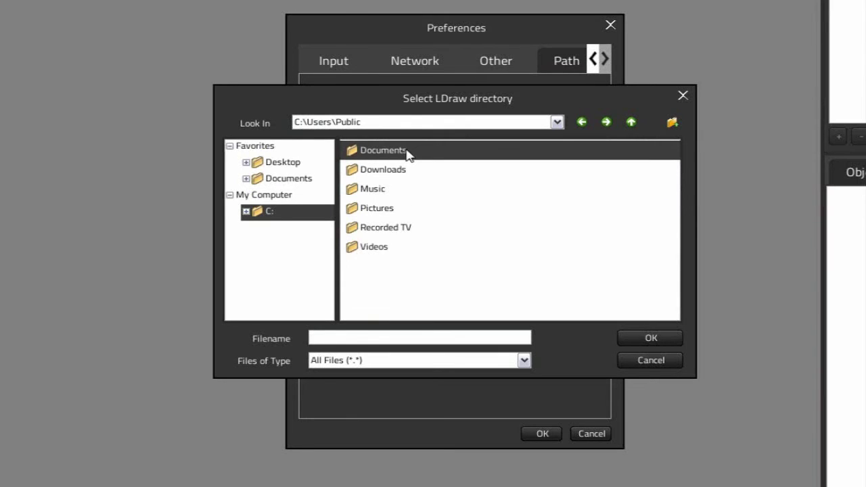
double_click(409, 152)
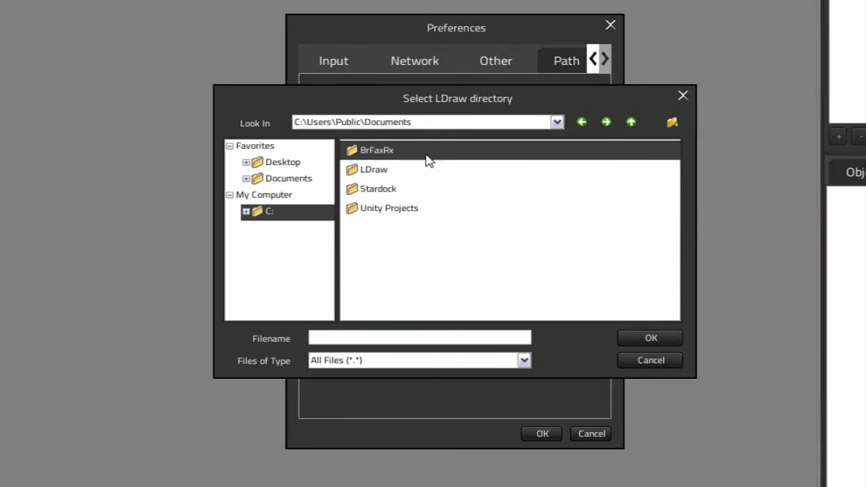
click(392, 172)
click(644, 336)
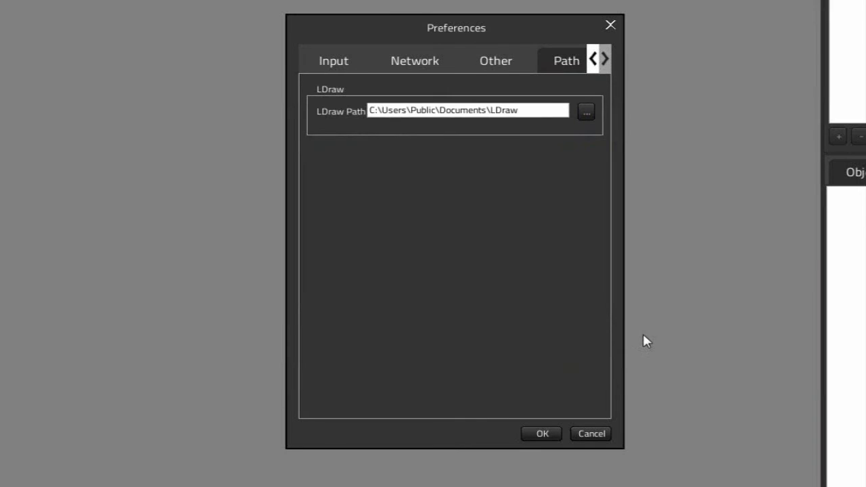
click(544, 434)
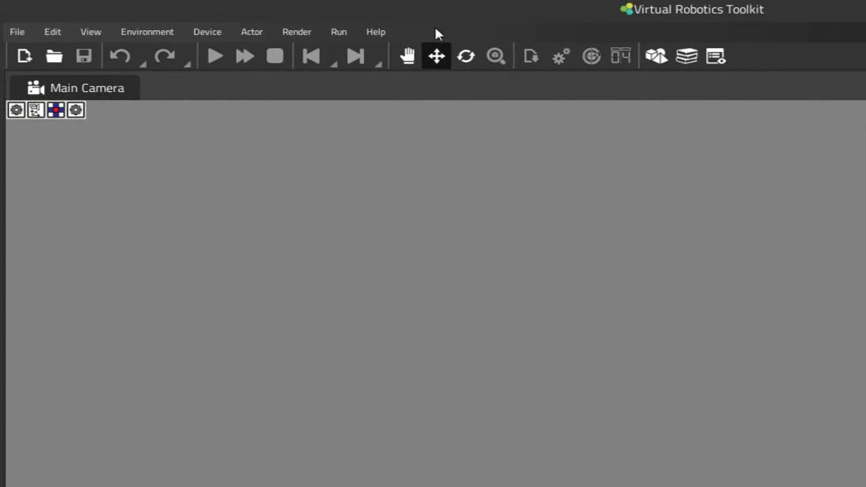
Step: Run Help > Patch LEGO Digital Designer and dismiss the 'Patch successful' message
click(377, 34)
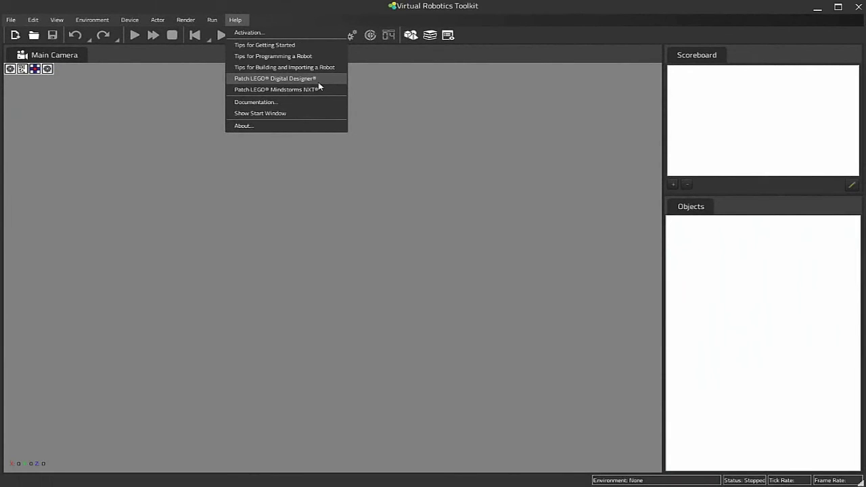
click(318, 79)
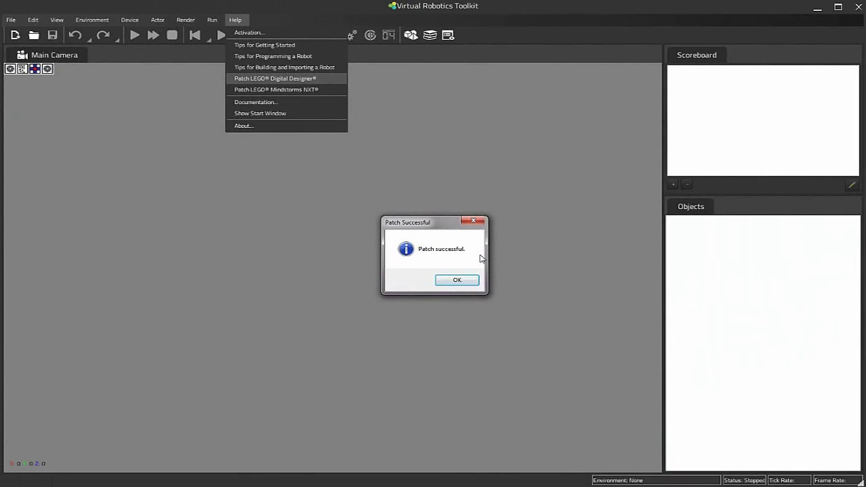
click(446, 281)
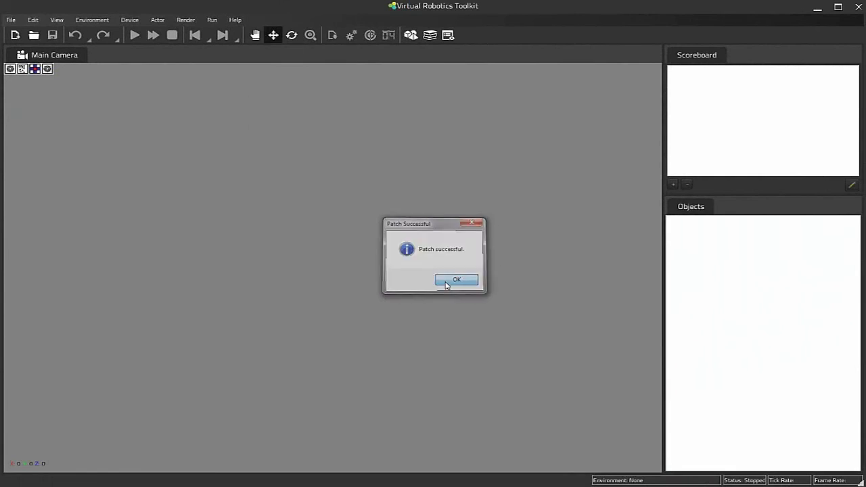